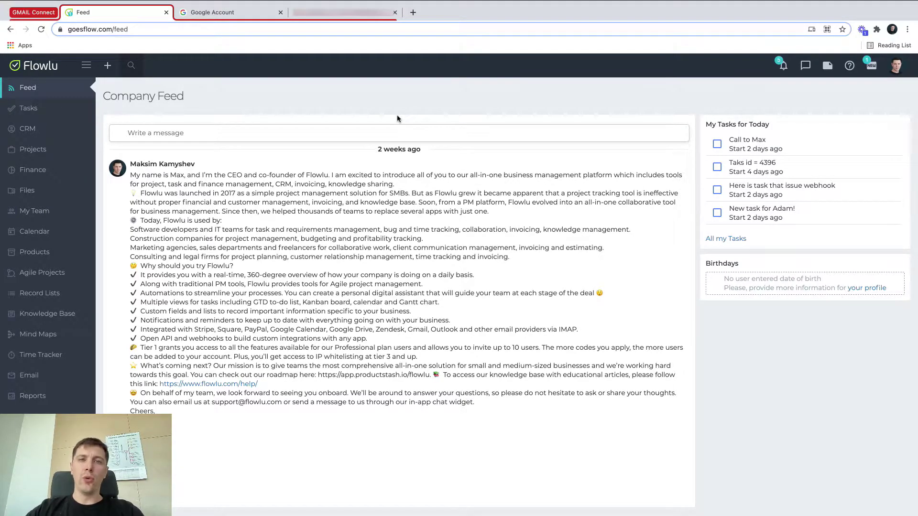
Step: Start connecting a Gmail account from Flowlu's Email module
left_click(55, 373)
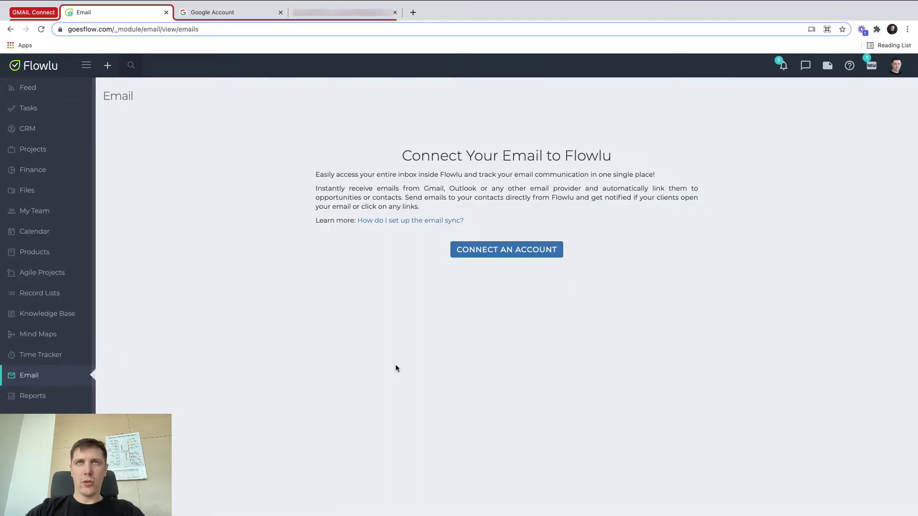
left_click(506, 249)
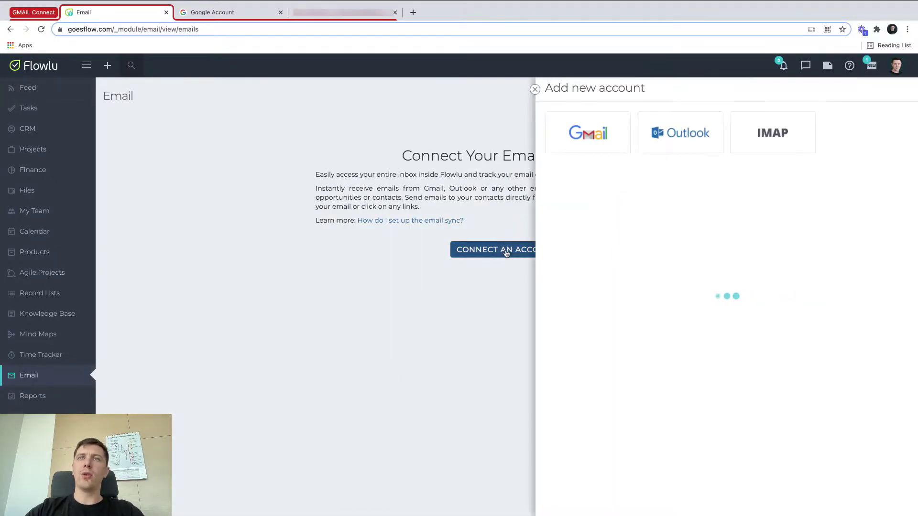
left_click(567, 136)
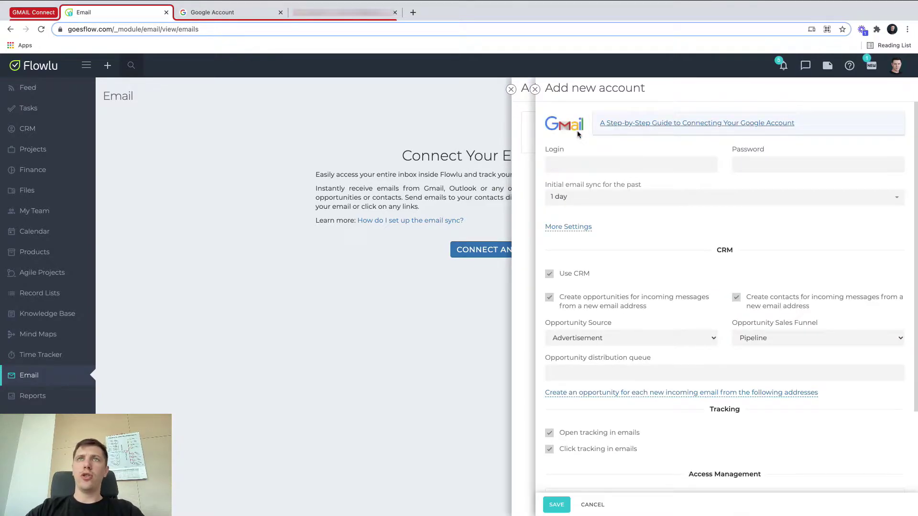
left_click(263, 12)
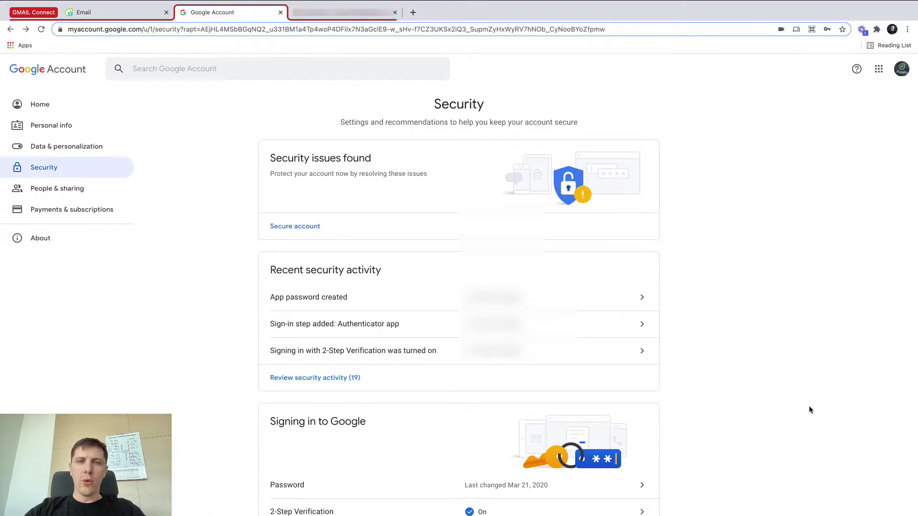
left_click(901, 68)
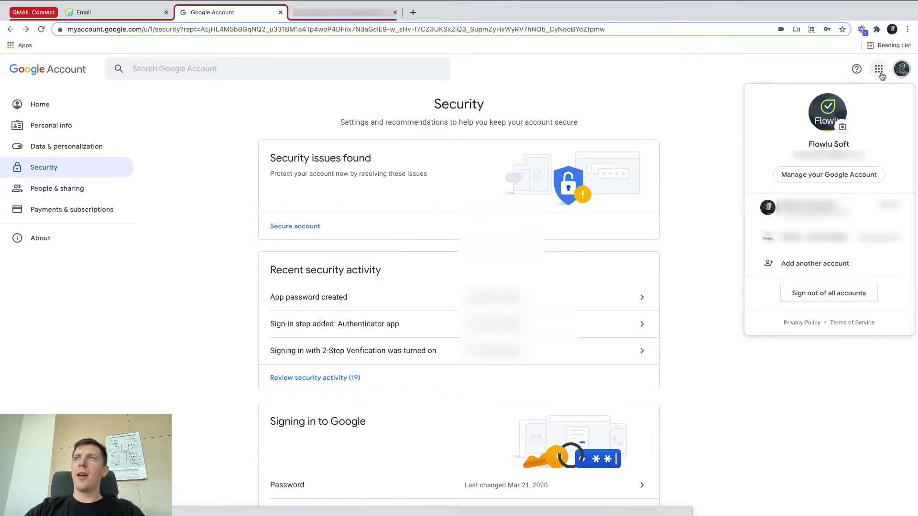
left_click(901, 68)
left_click(902, 68)
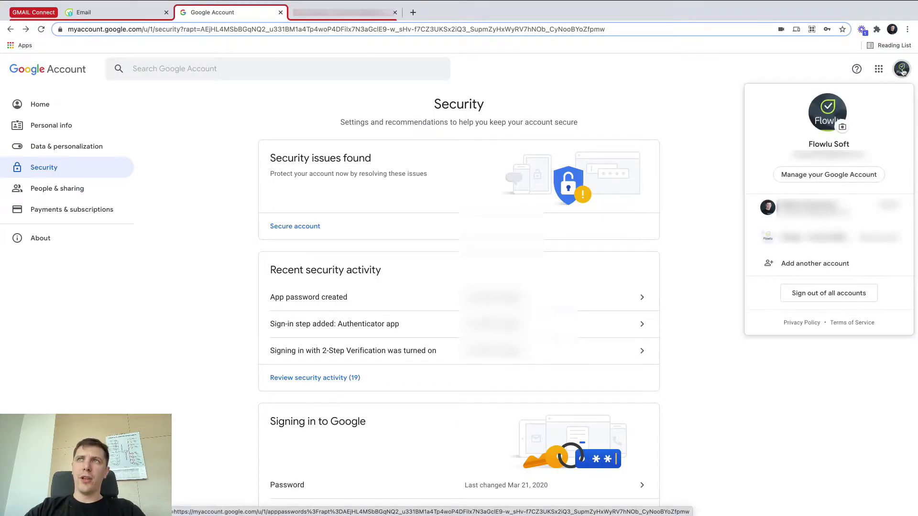
left_click(739, 148)
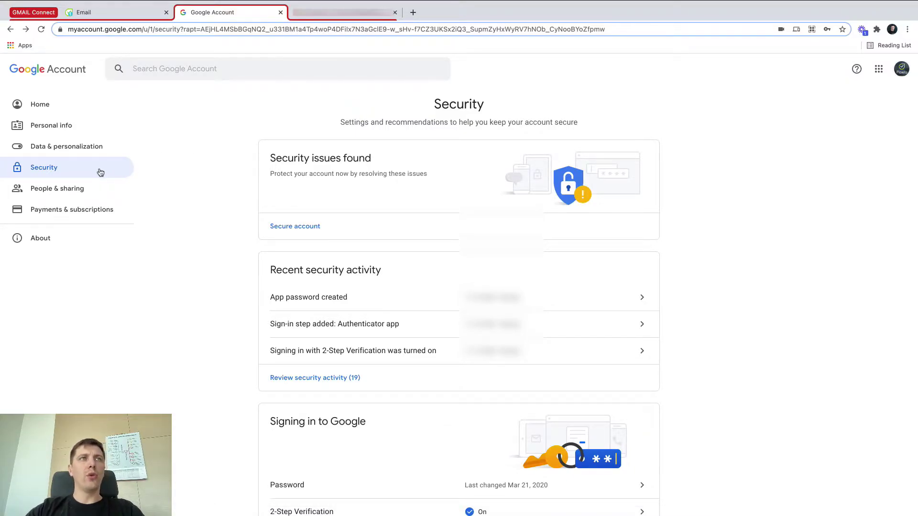
scroll(180, 262, "down", 3)
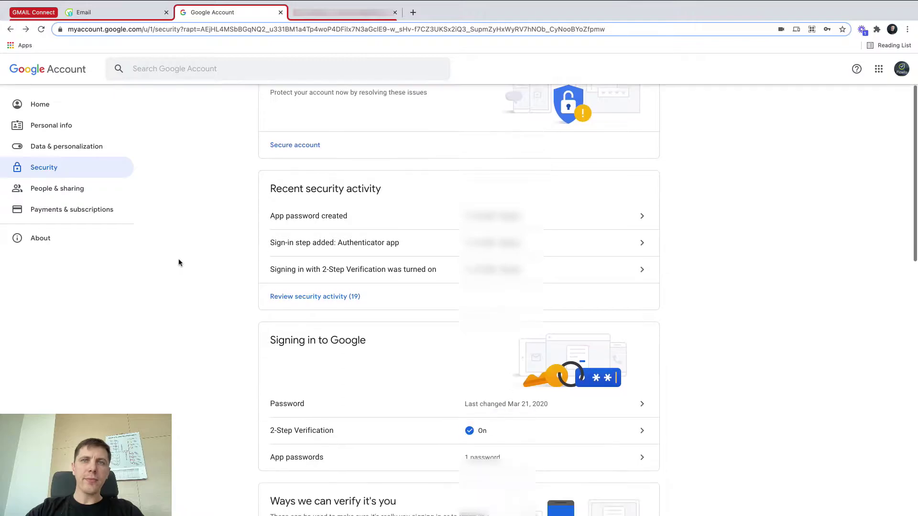
scroll(179, 262, "down", 2)
scroll(332, 304, "down", 1)
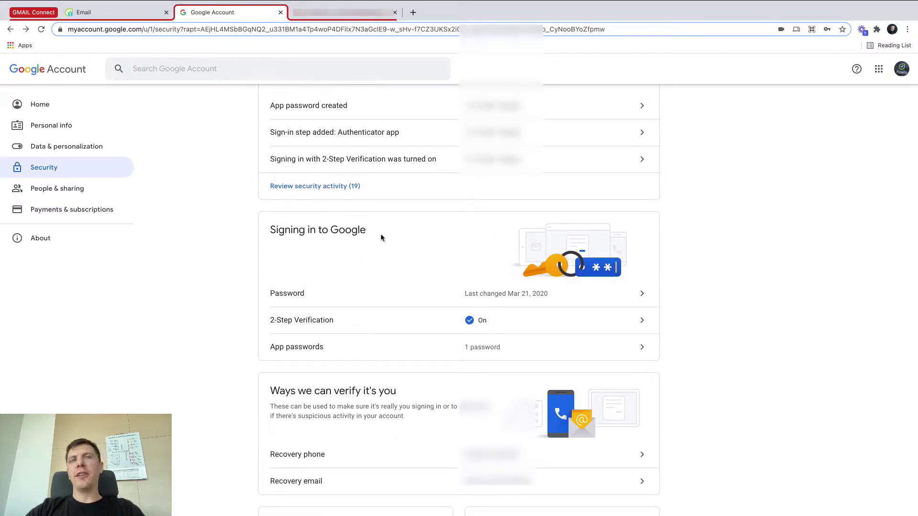
left_click(352, 327)
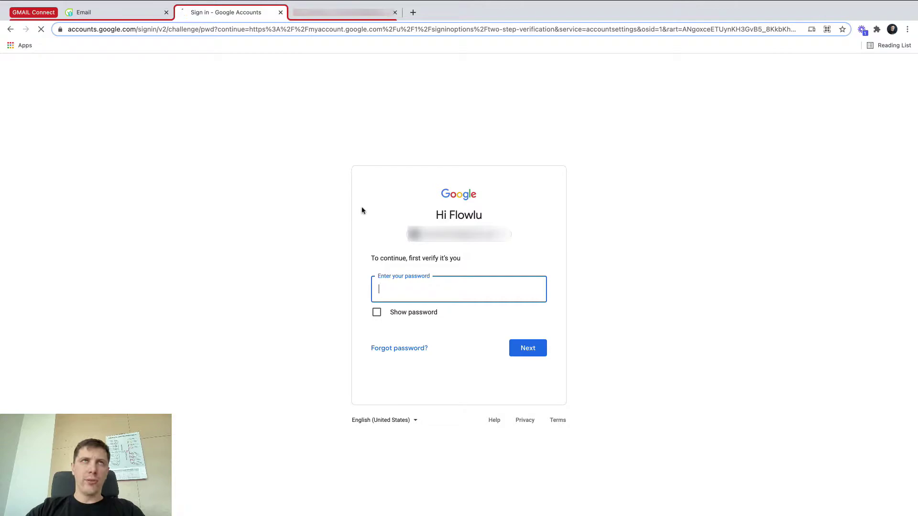
left_click(10, 29)
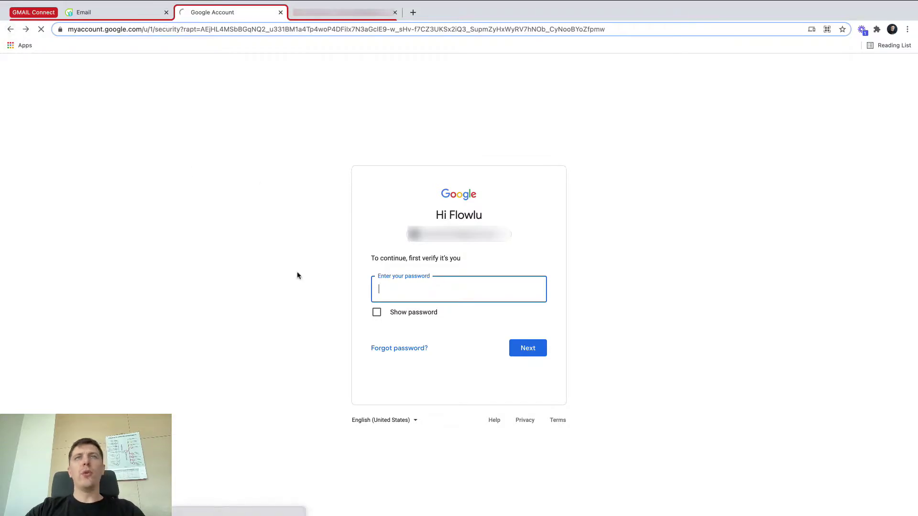
scroll(402, 407, "down", 2)
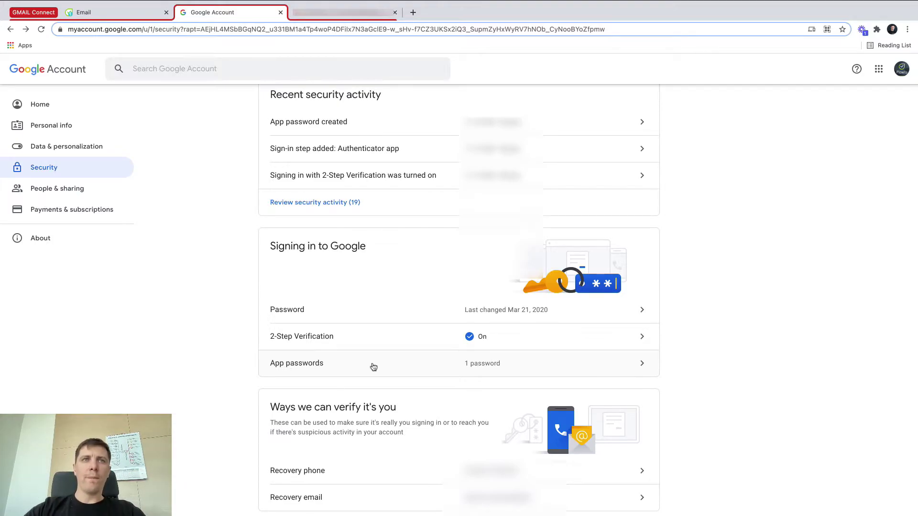
Step: Open Google's App passwords page, re-verifying the account password
left_click(432, 364)
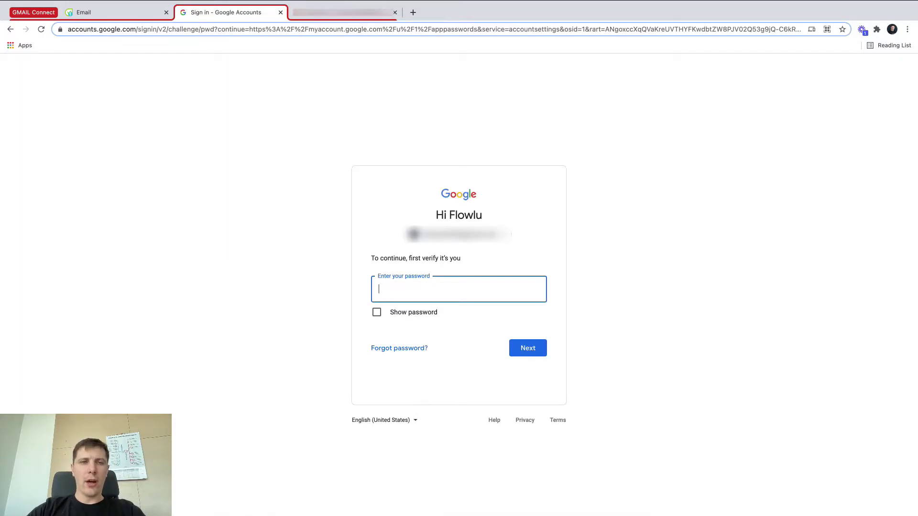
left_click(459, 289)
type("••••••••••")
left_click(518, 347)
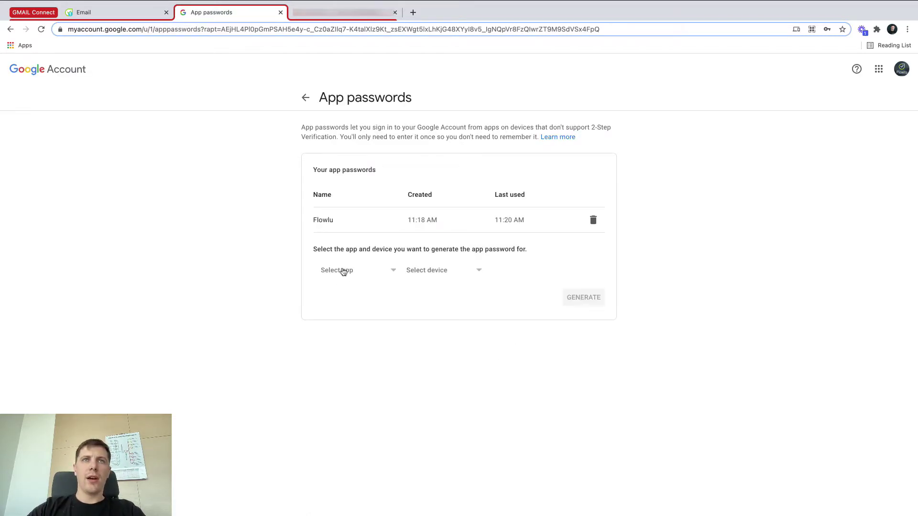
Step: Delete the old Flowlu app password, then generate and select a new custom 'Flowlu' one
left_click(593, 223)
left_click(336, 215)
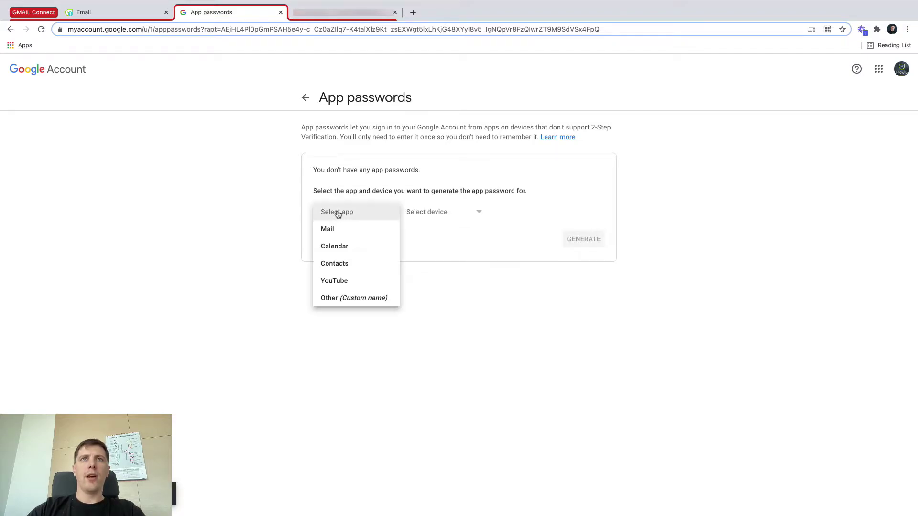
left_click(351, 298)
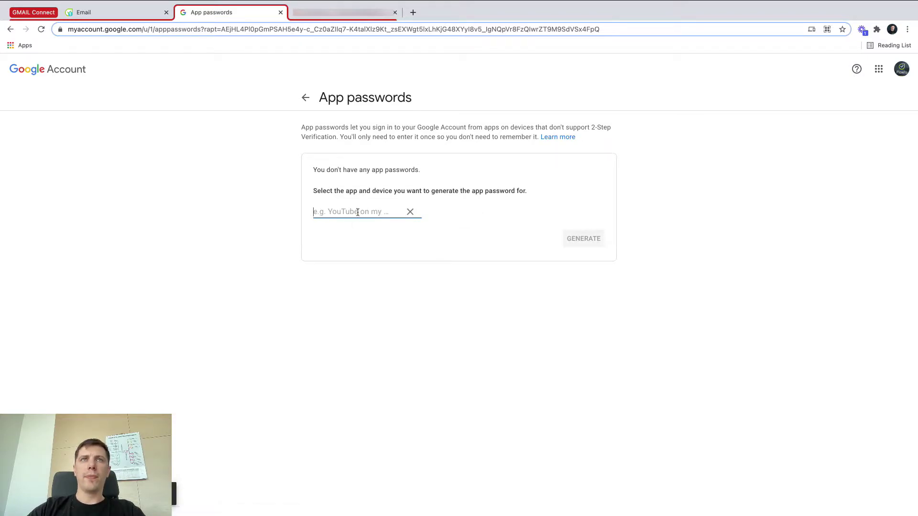
type("Flowlu")
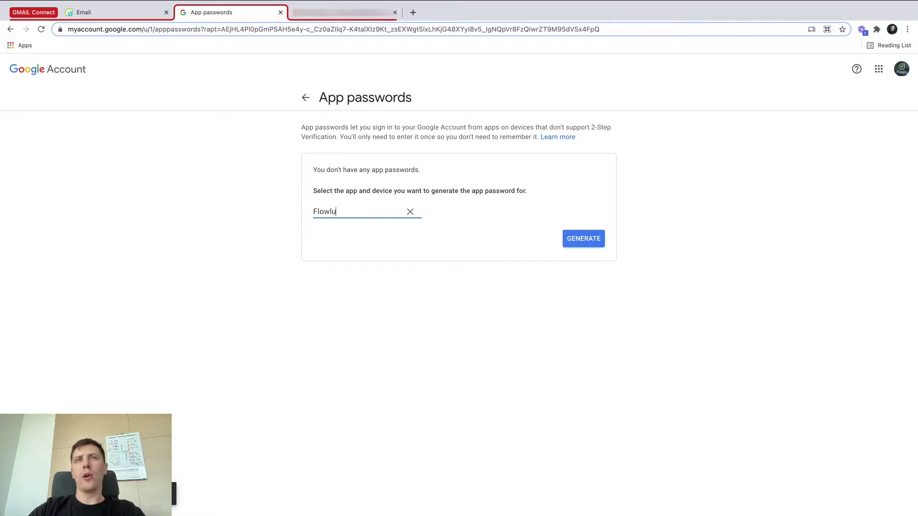
left_click(584, 238)
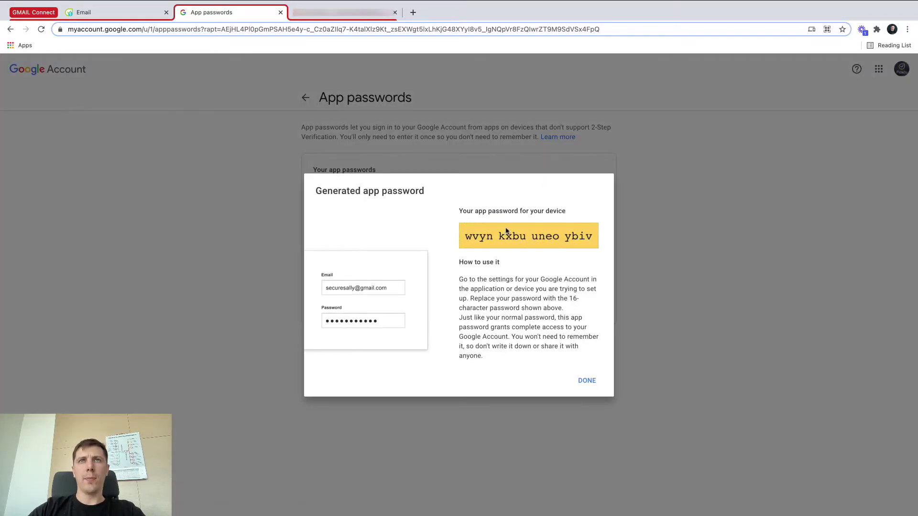
triple_click(468, 239)
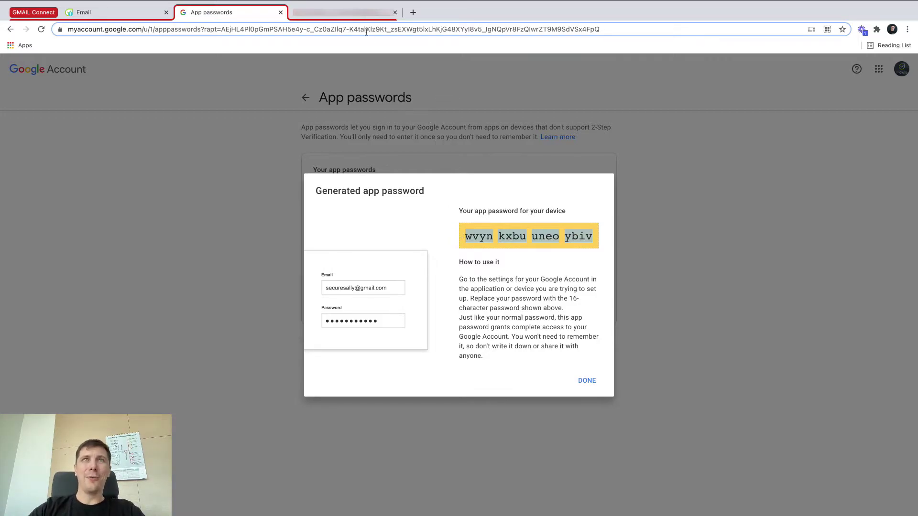
left_click(361, 12)
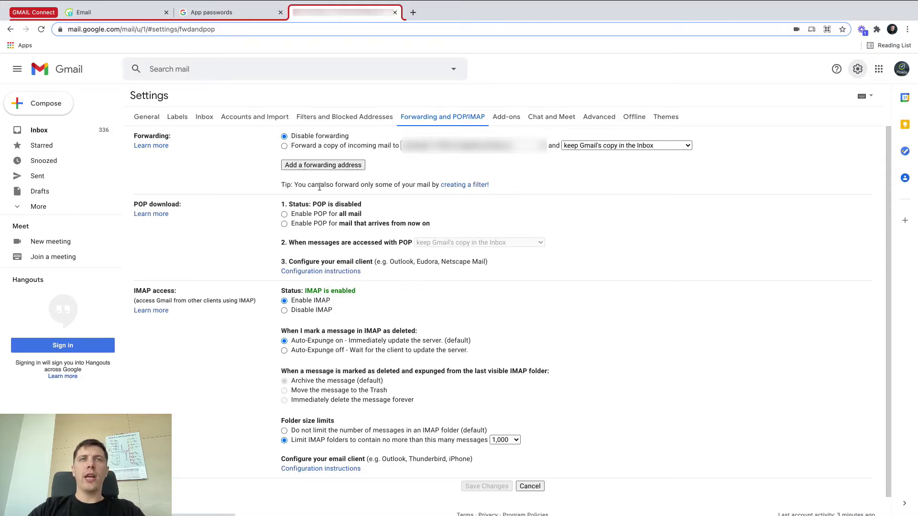
left_click(216, 13)
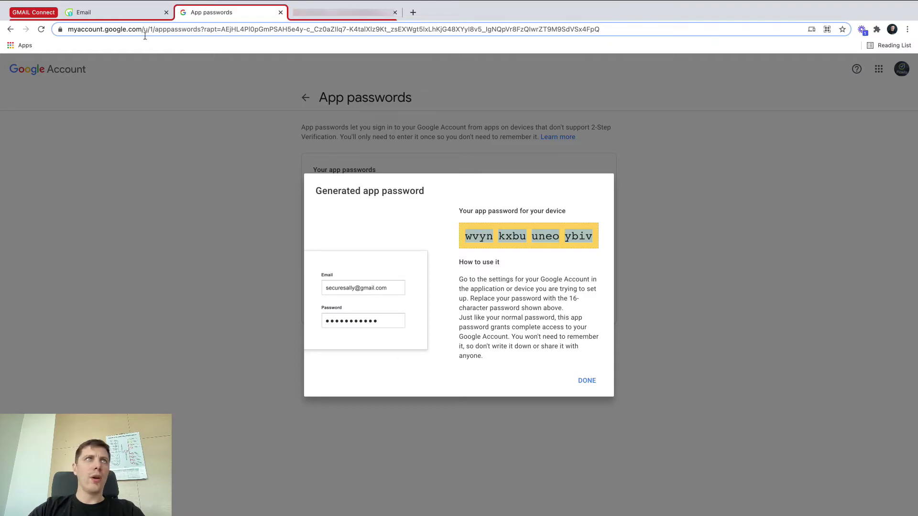
Step: Paste the new Google app password into the Flowlu Gmail form's Password field
left_click(137, 12)
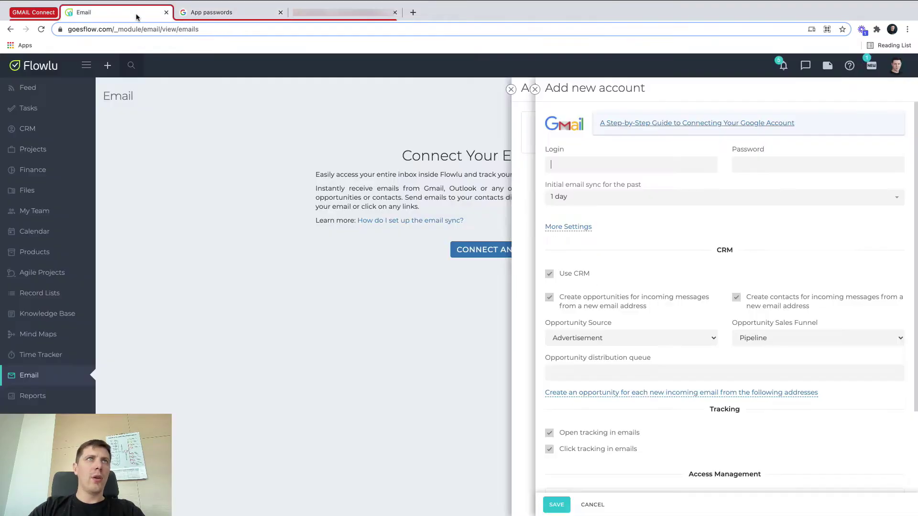
left_click(754, 164)
key("ctrl+v")
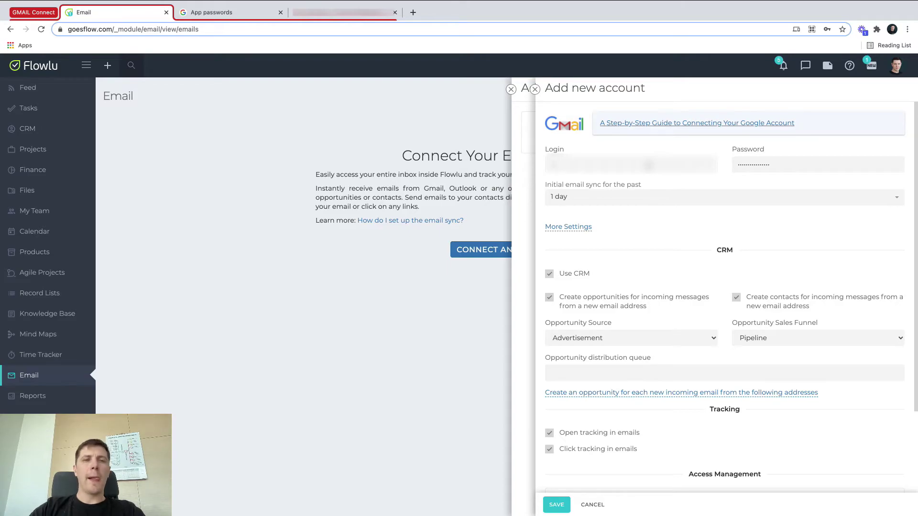
type("fl")
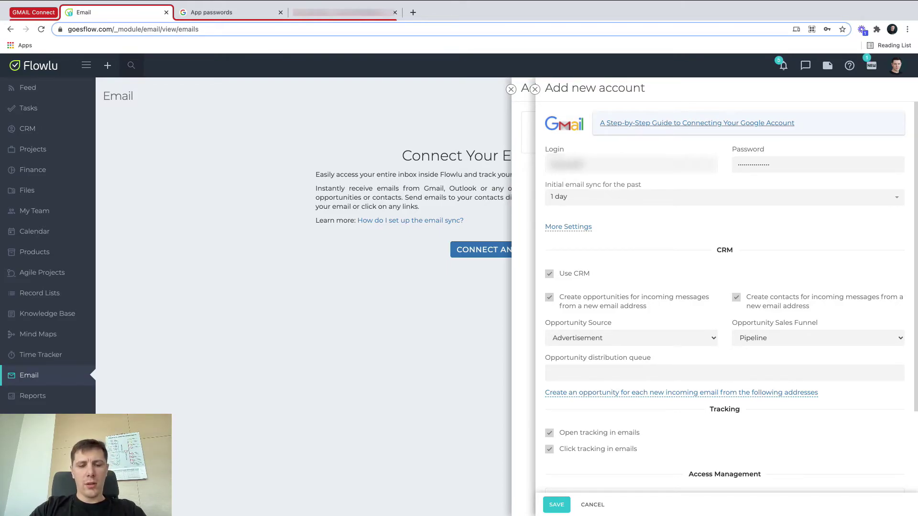
type("owlutest")
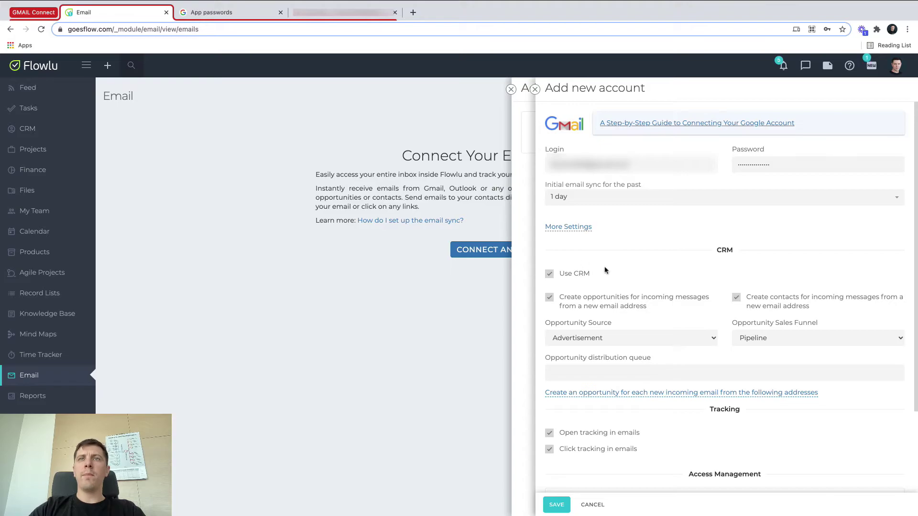
Step: Under More Settings, name the account 'Max Gmail' with sender name 'Max'
left_click(568, 229)
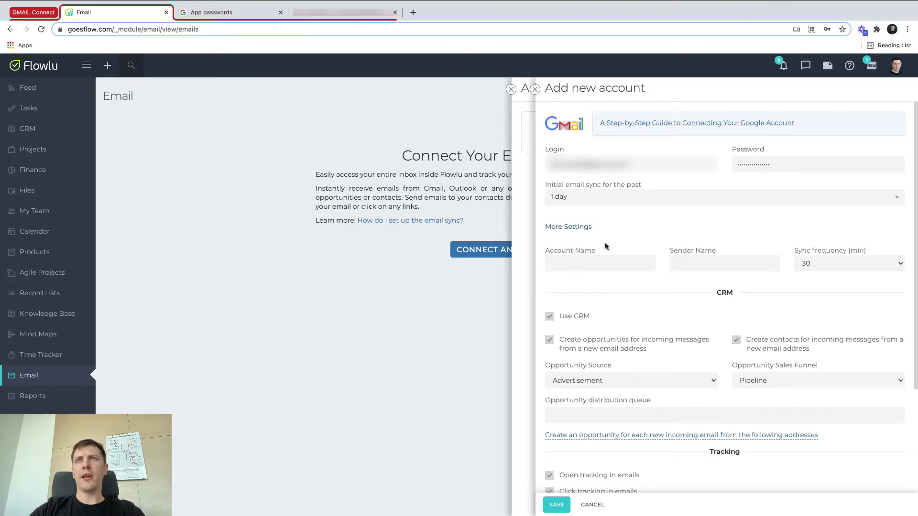
left_click(594, 263)
type("x G")
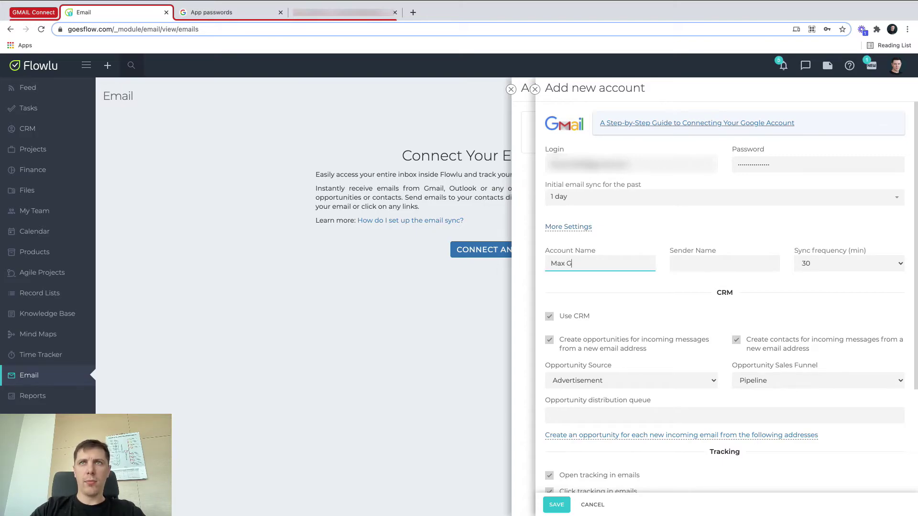
type("l")
key("Tab")
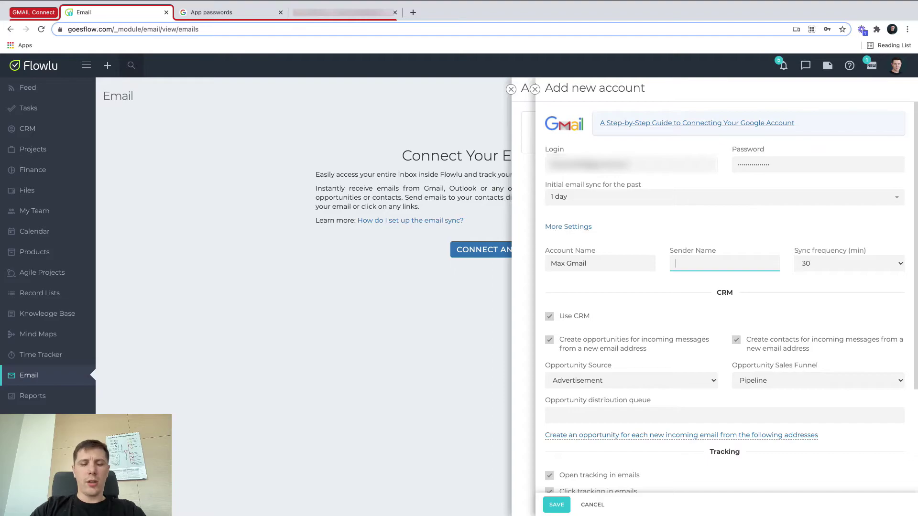
type("Max")
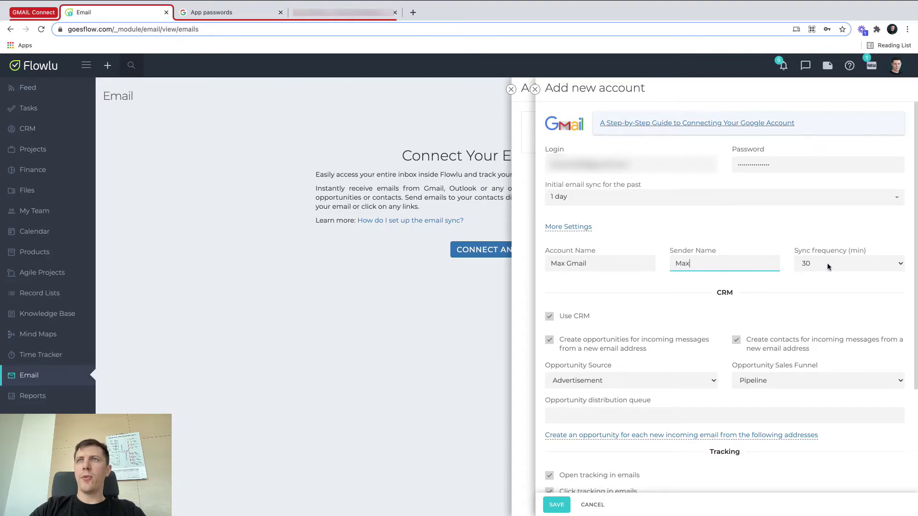
Step: Set the sync frequency to 5 minutes
left_click(812, 263)
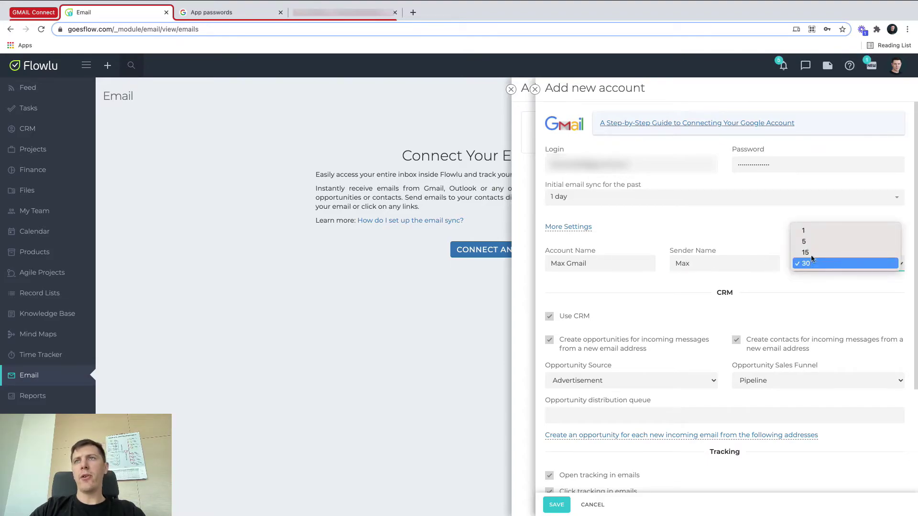
key("Escape")
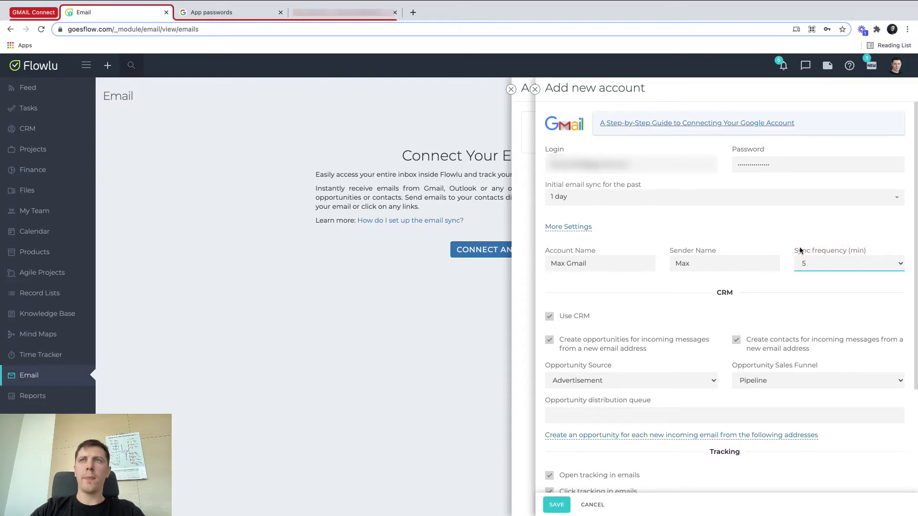
left_click(850, 263)
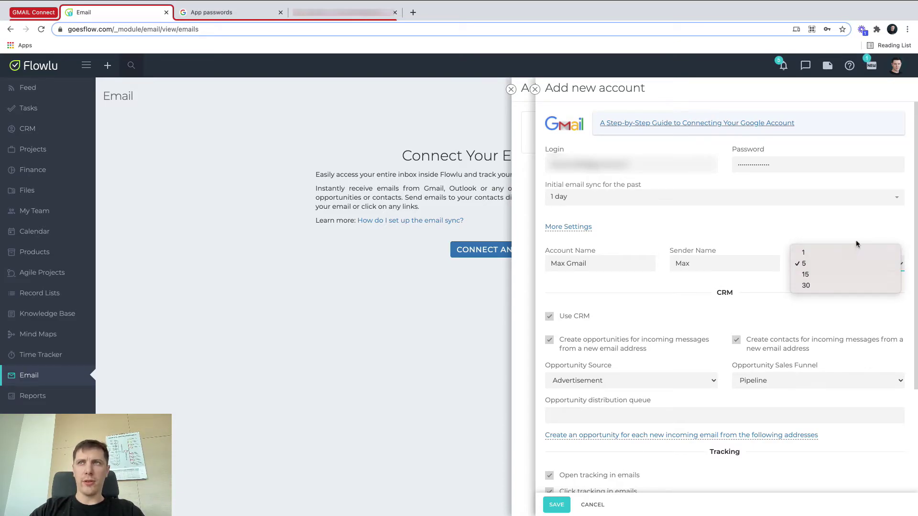
left_click(848, 264)
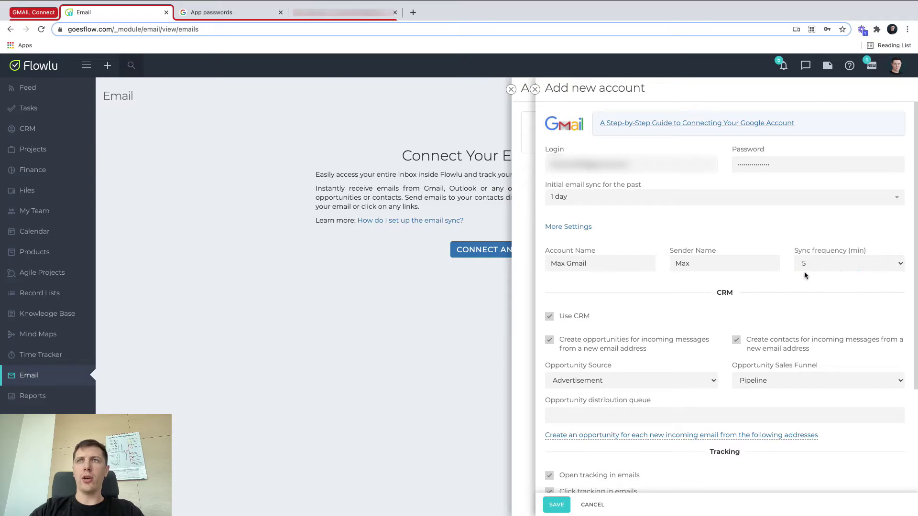
Step: Turn off Use CRM, then briefly view and close the Help & Support panel
left_click(549, 316)
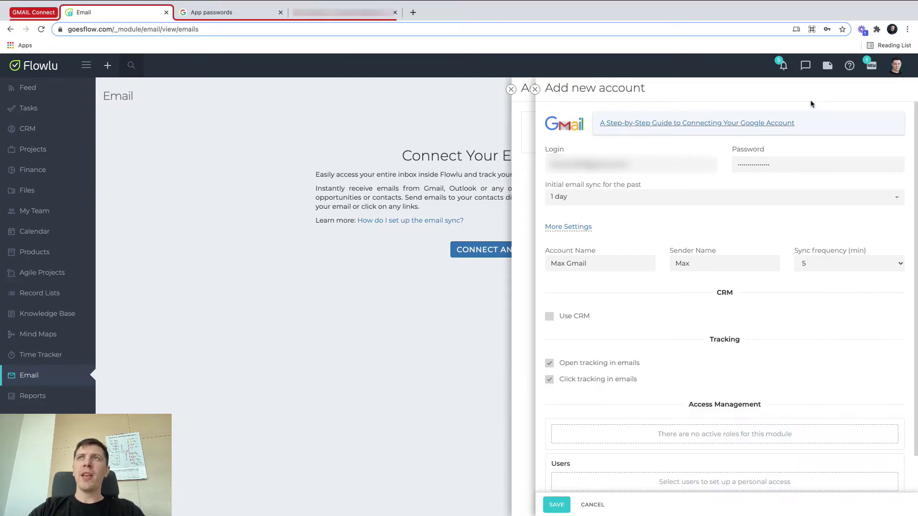
left_click(850, 67)
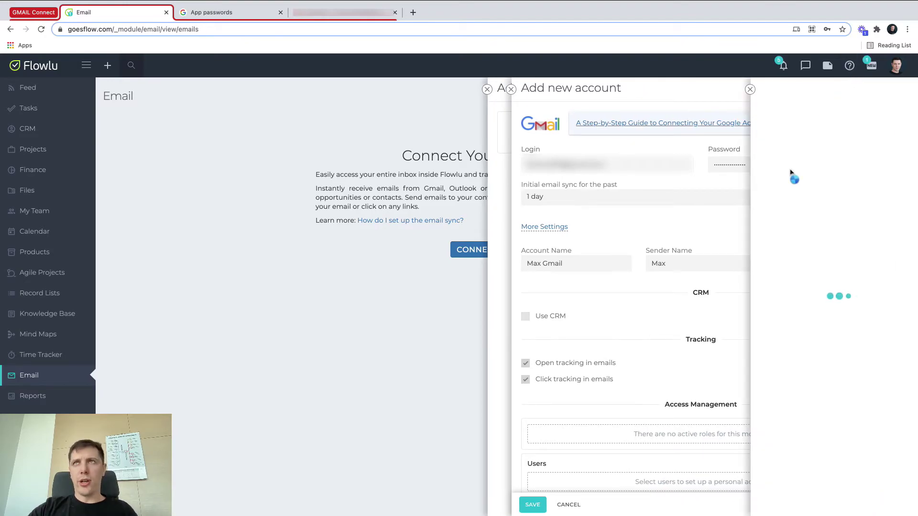
left_click(850, 66)
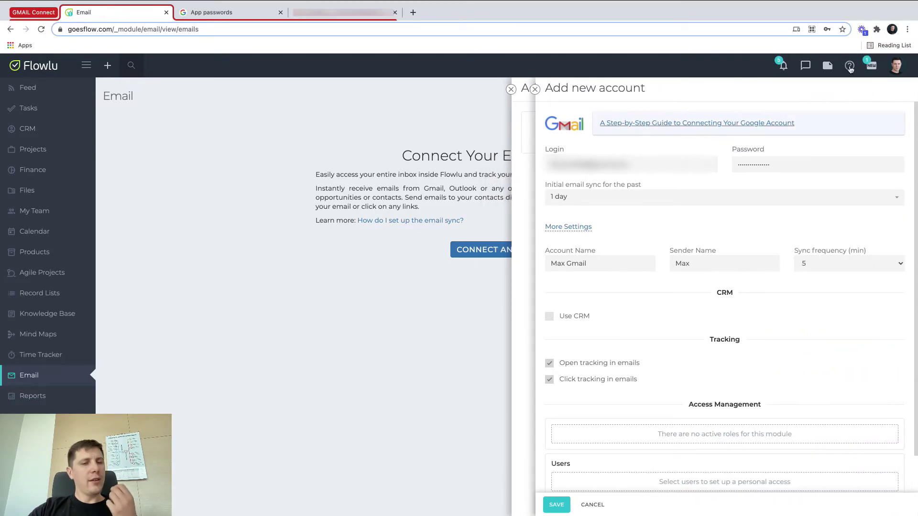
left_click(850, 66)
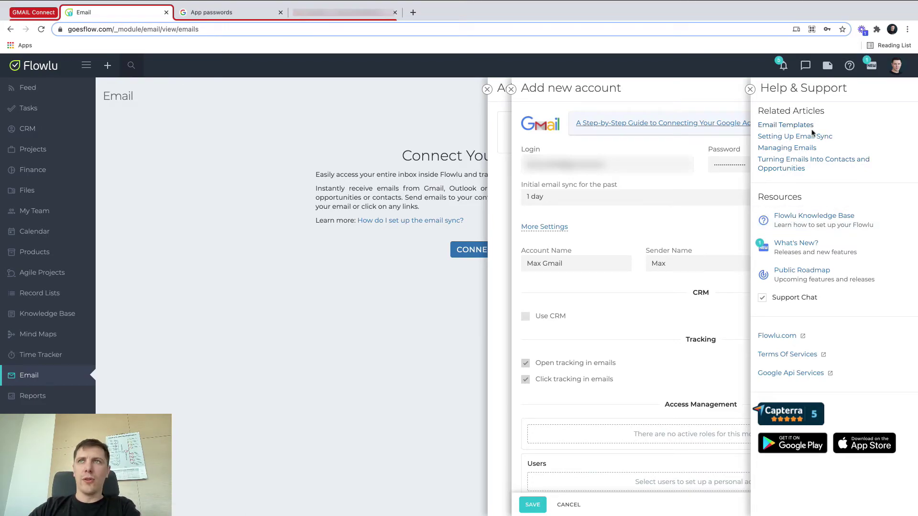
left_click(750, 89)
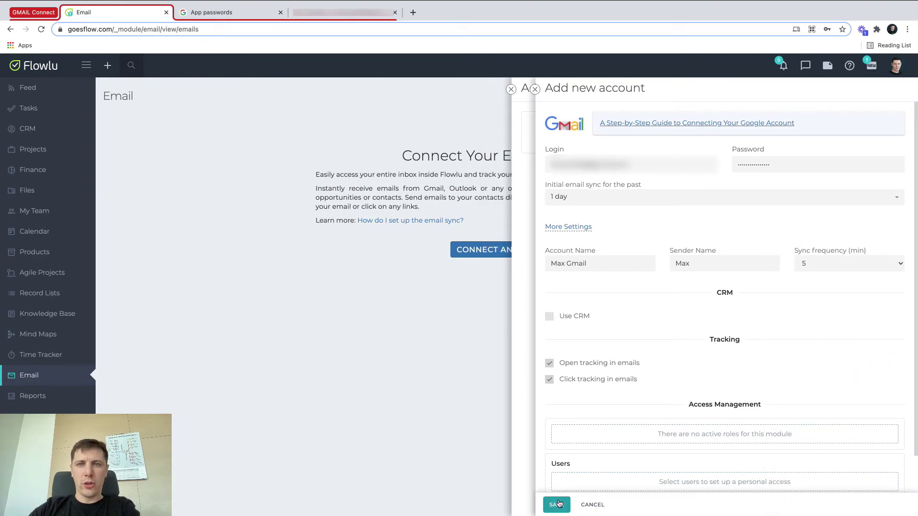
scroll(614, 414, "down", 2)
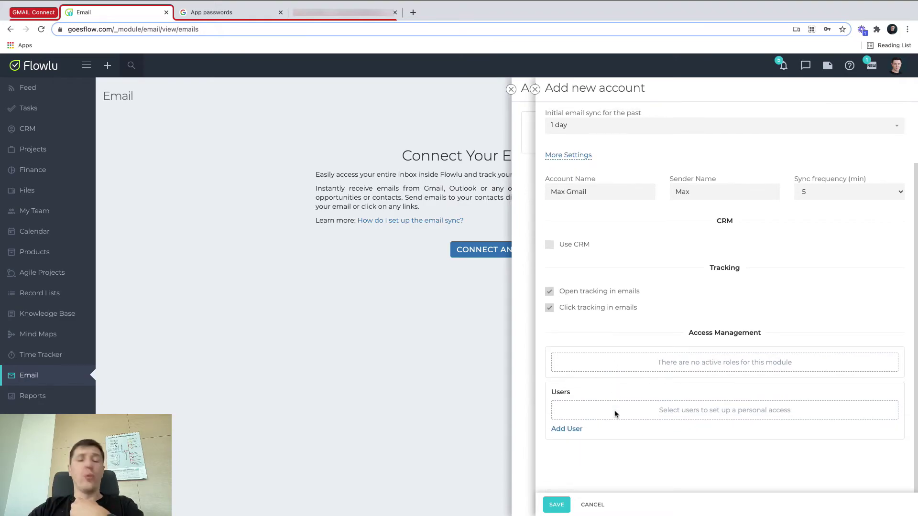
Step: Add John Doe with Read permission under the account's access management
left_click(567, 427)
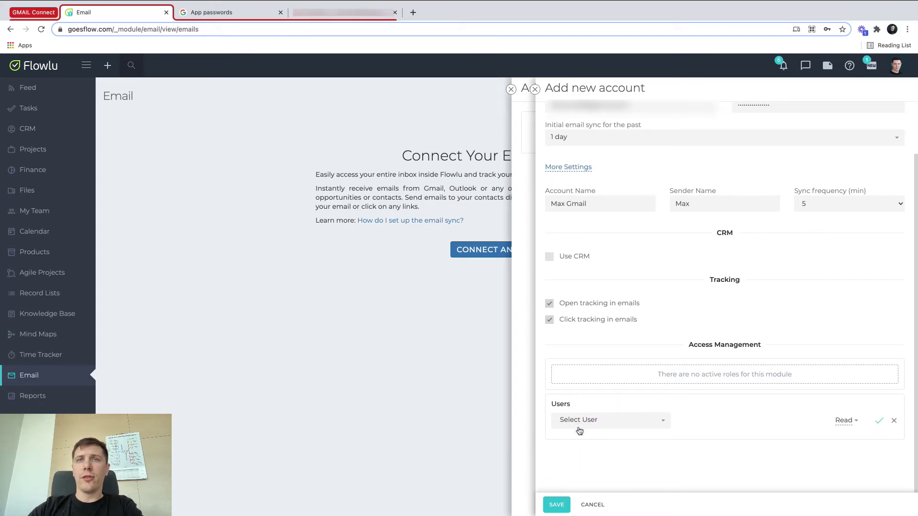
left_click(586, 420)
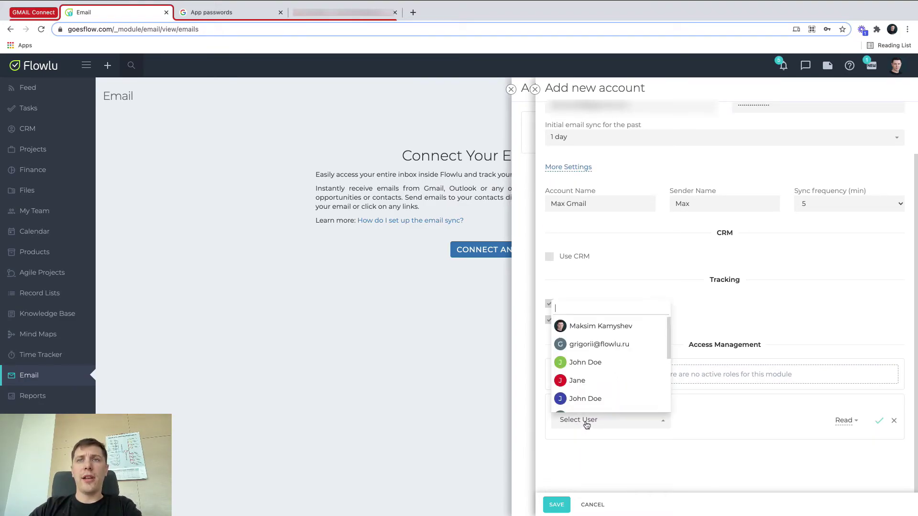
left_click(595, 363)
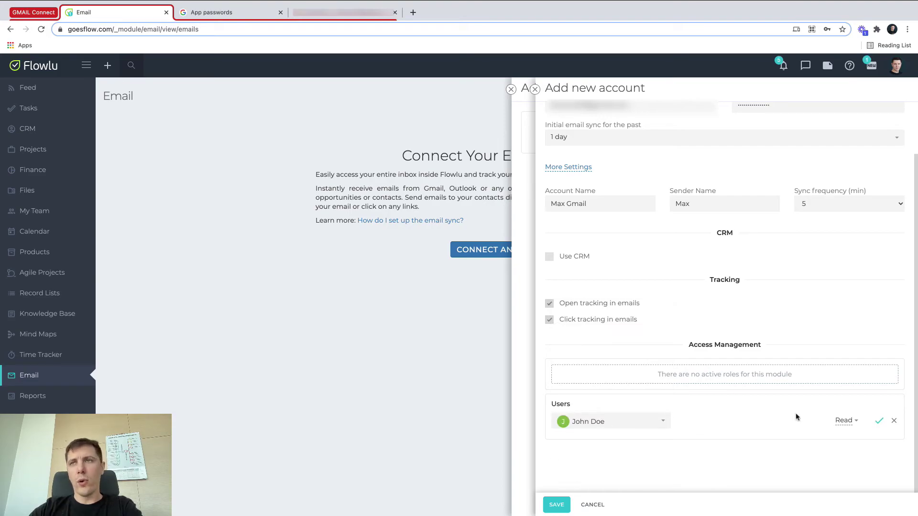
left_click(856, 422)
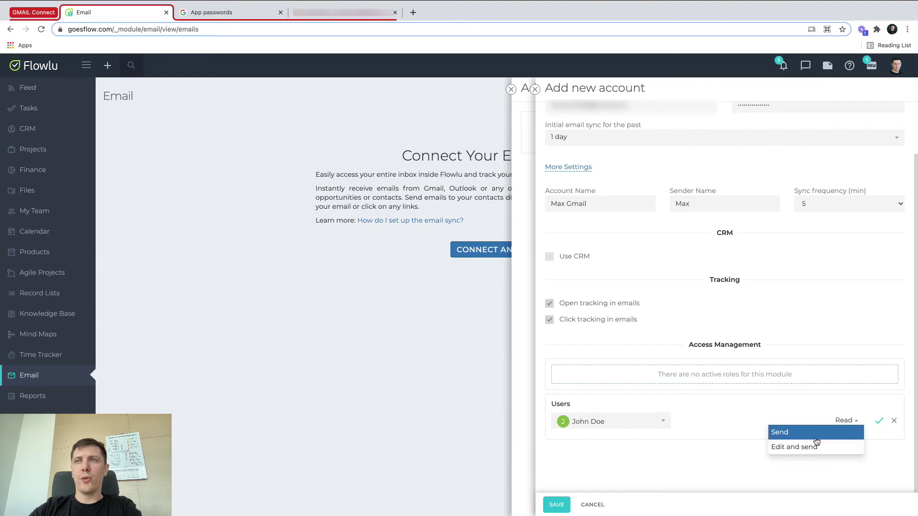
left_click(810, 470)
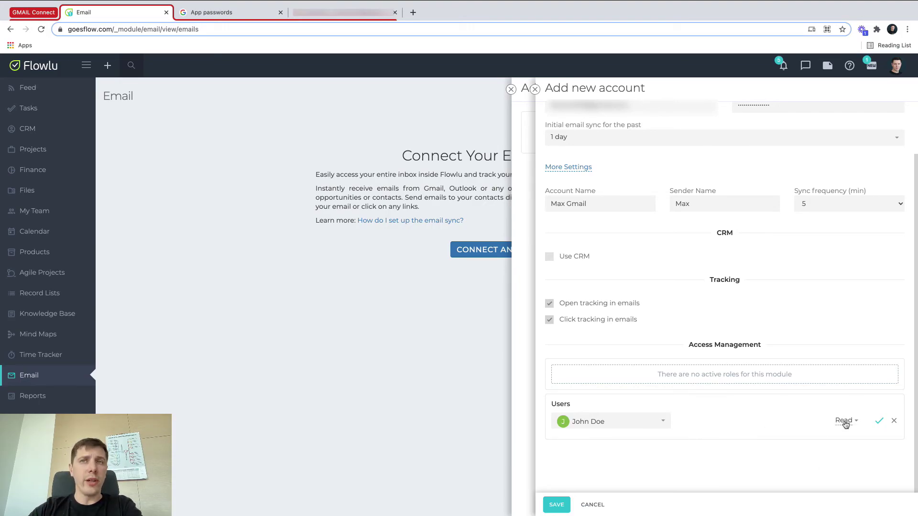
left_click(880, 421)
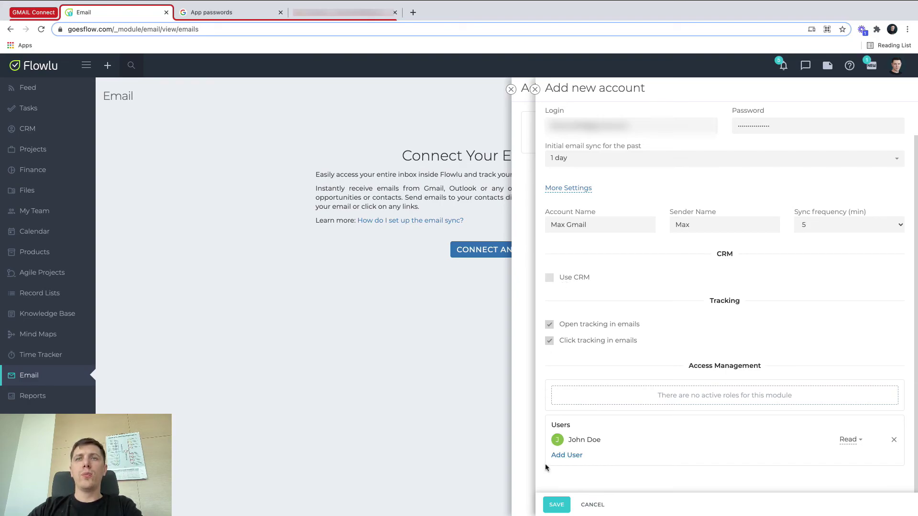
Step: Save the Max Gmail account
left_click(557, 505)
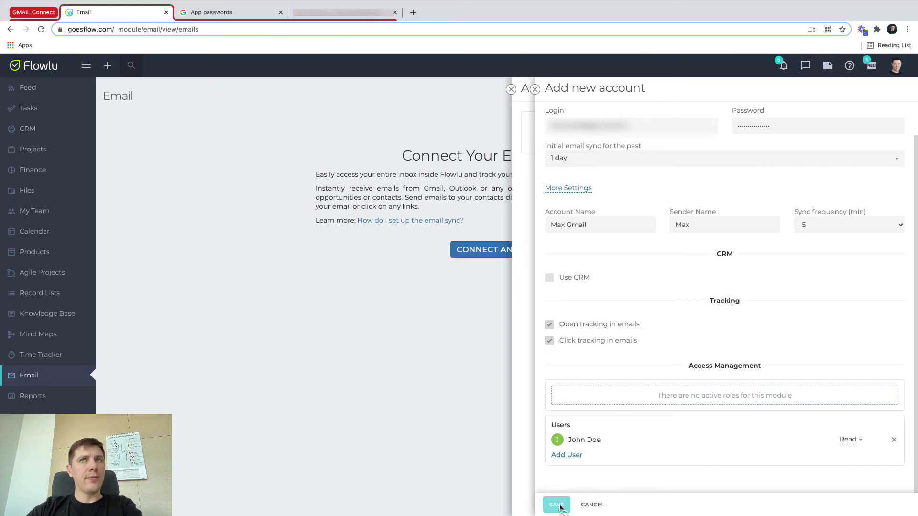